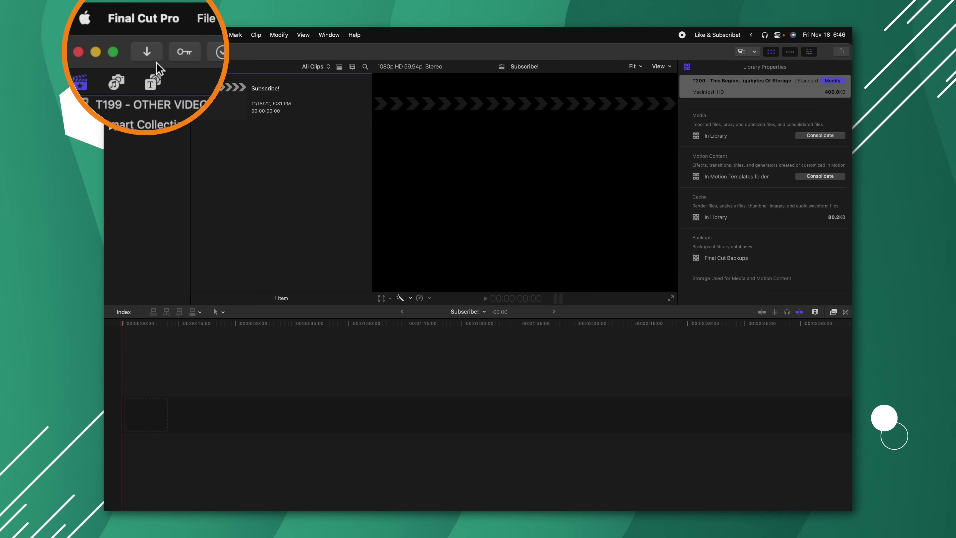
# Open the media import window, view the contents of the Tutorials Local favorite, and close the window
pyautogui.click(145, 52)
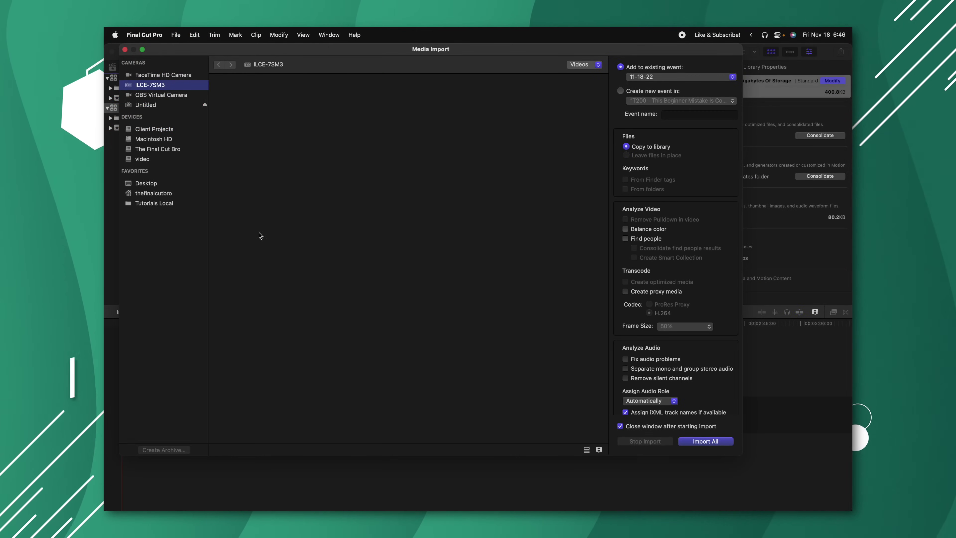
pyautogui.click(153, 203)
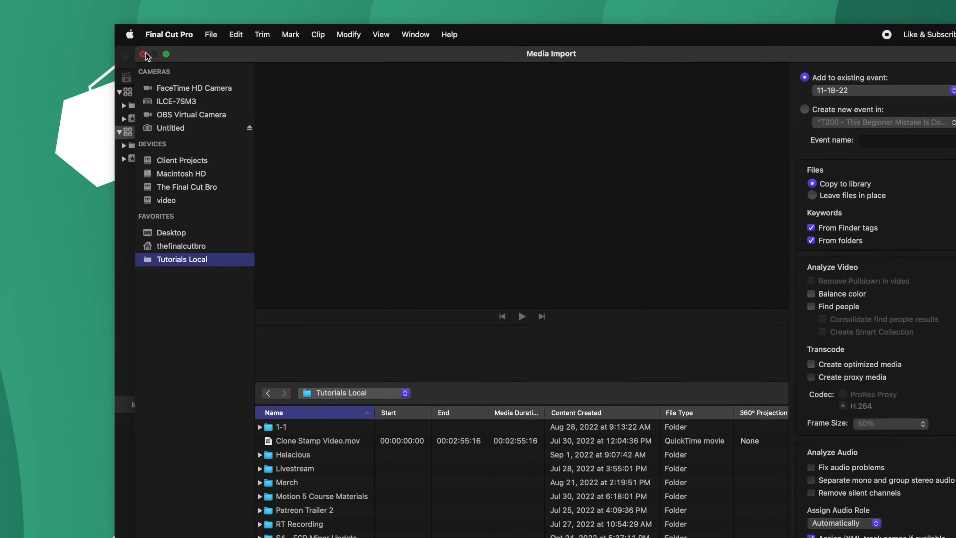
pyautogui.click(124, 50)
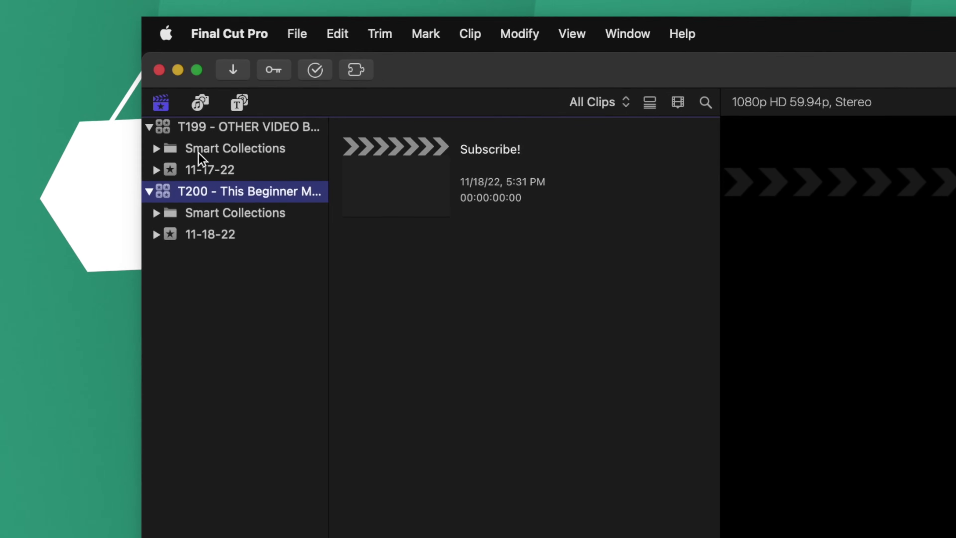
# Copy the flashlight clip from the T199 library into the T200 library and place it in the Subscribe! timeline
pyautogui.click(242, 152)
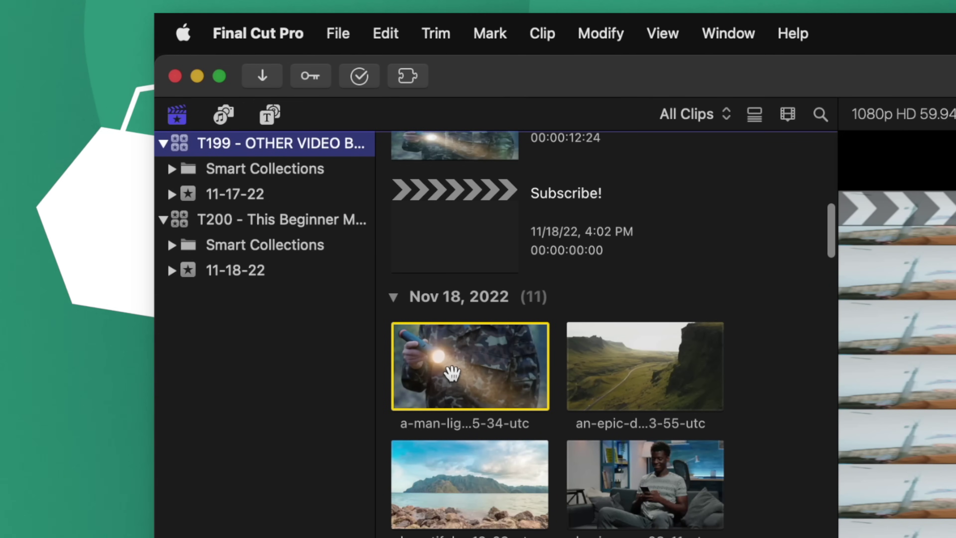
pyautogui.moveTo(457, 366); pyautogui.dragTo(381, 357)
pyautogui.moveTo(215, 187); pyautogui.dragTo(265, 458)
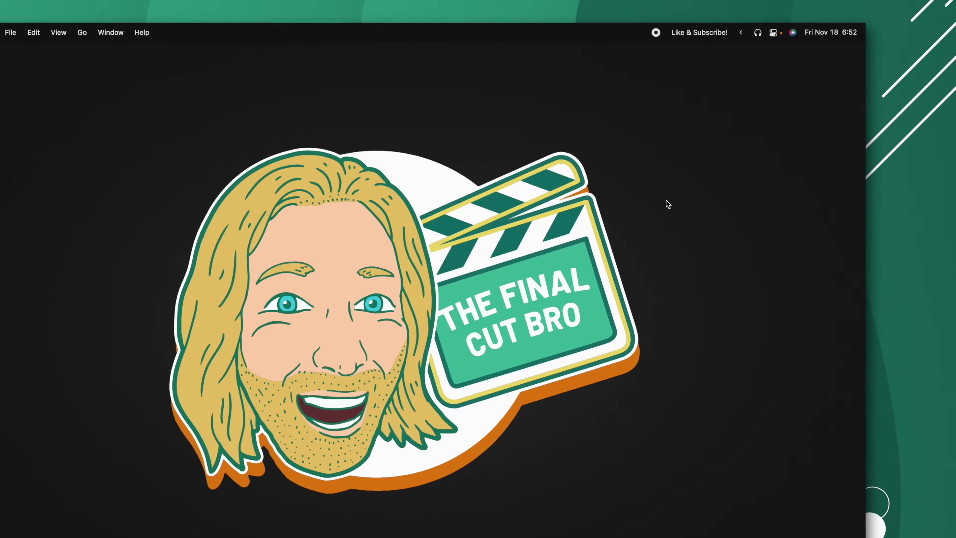
# Create a folder named Projects on the Mac desktop and open it in Finder
pyautogui.rightClick(674, 187)
pyautogui.click(681, 192)
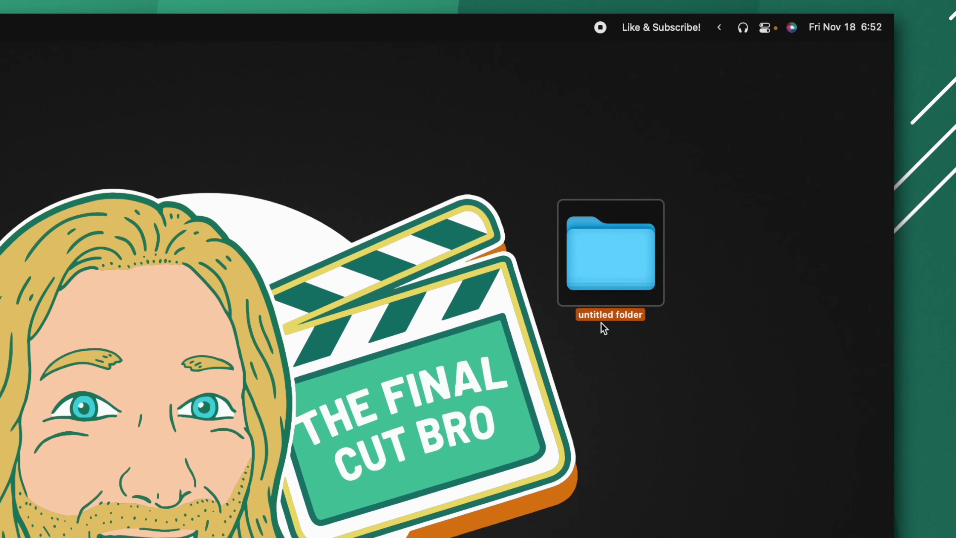
pyautogui.write('Projects')
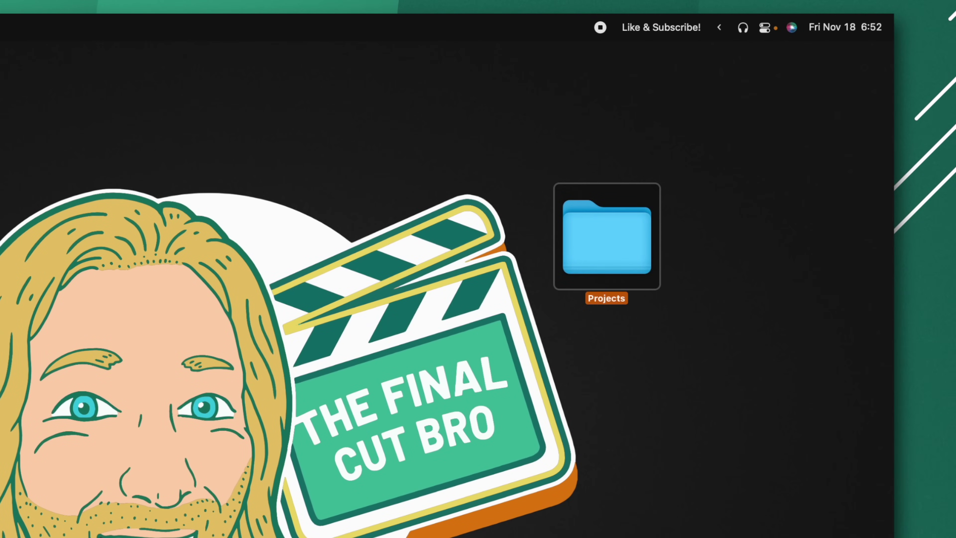
pyautogui.doubleClick(624, 260)
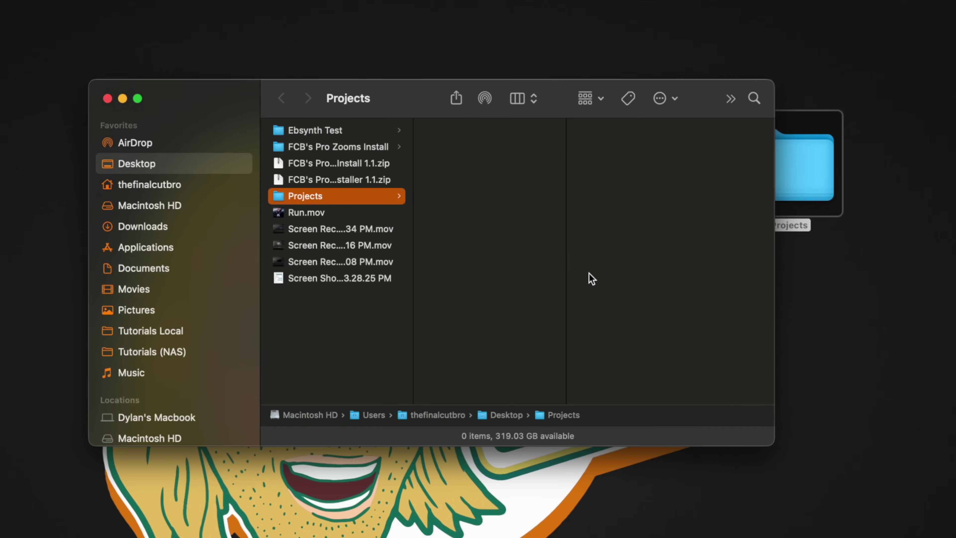
# Create a folder named "T0 - Default" inside Projects and give it a subfolder named Footage
pyautogui.rightClick(341, 266)
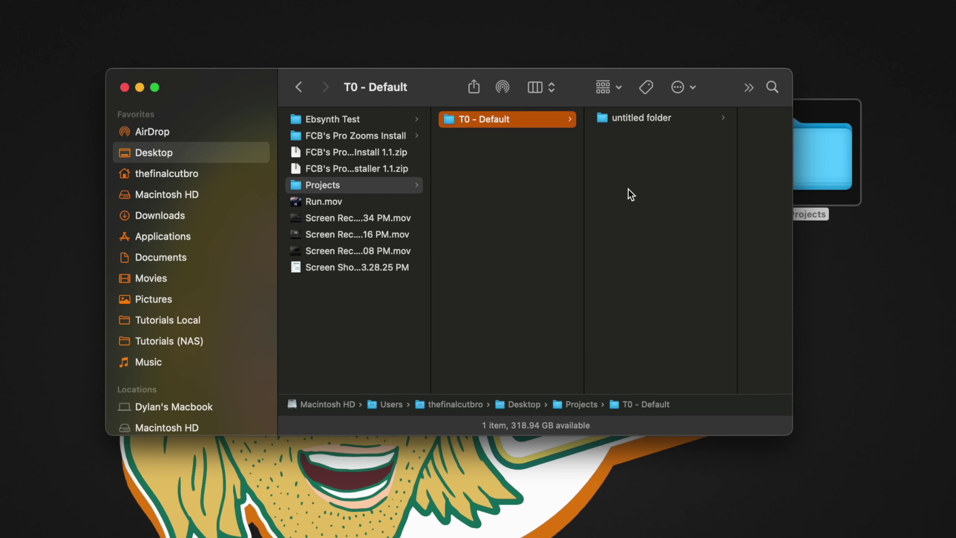
pyautogui.press('Right')
pyautogui.press('Return')
pyautogui.write('Footage')
pyautogui.press('Return')
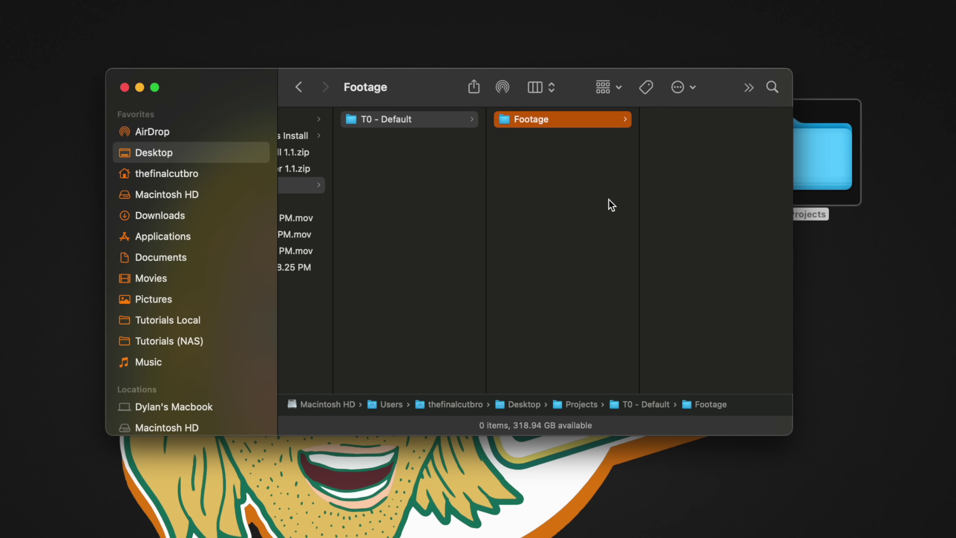
# Add subfolders named Music, SFX, Graphics and Library inside the T0 - Default folder
pyautogui.rightClick(600, 206)
pyautogui.click(608, 216)
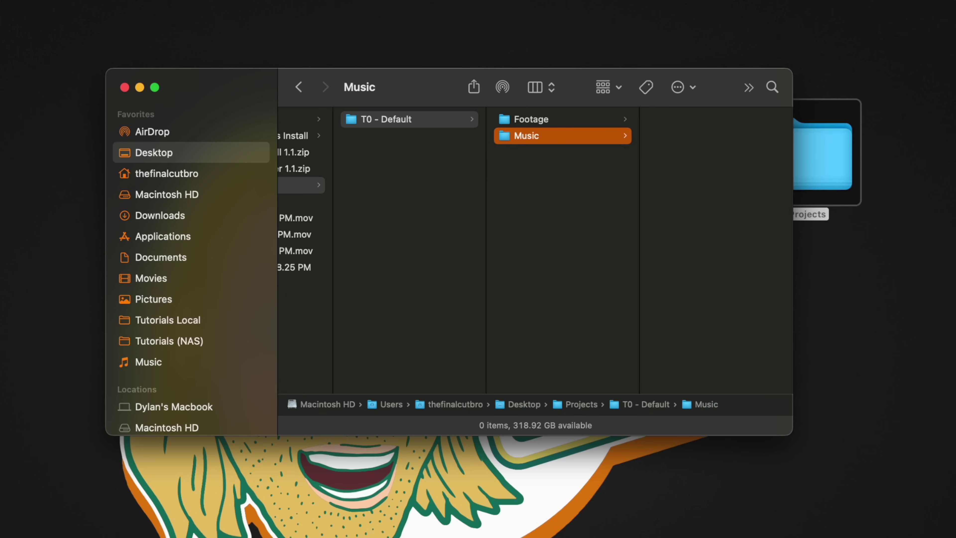
pyautogui.rightClick(626, 180)
pyautogui.click(634, 187)
pyautogui.write('SFX')
pyautogui.press('Return')
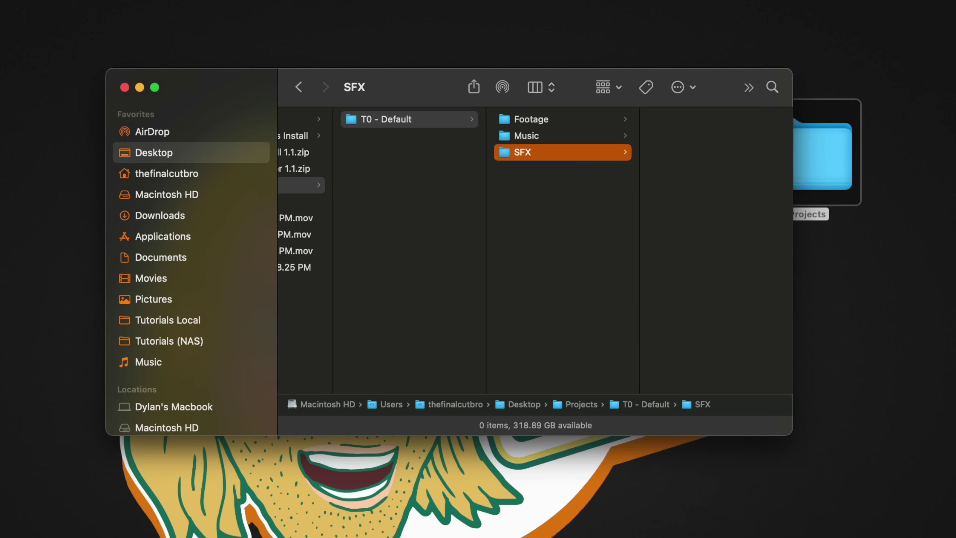
pyautogui.rightClick(588, 193)
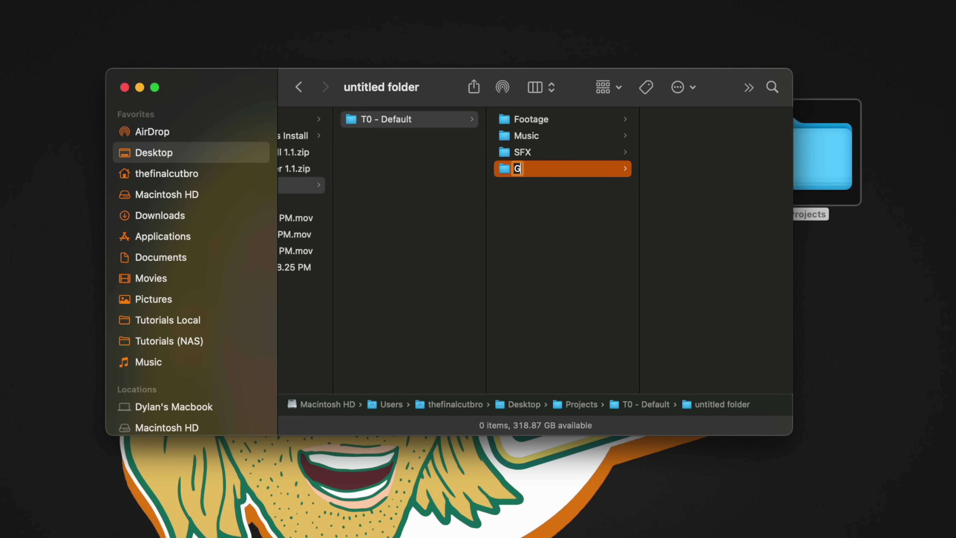
pyautogui.rightClick(536, 210)
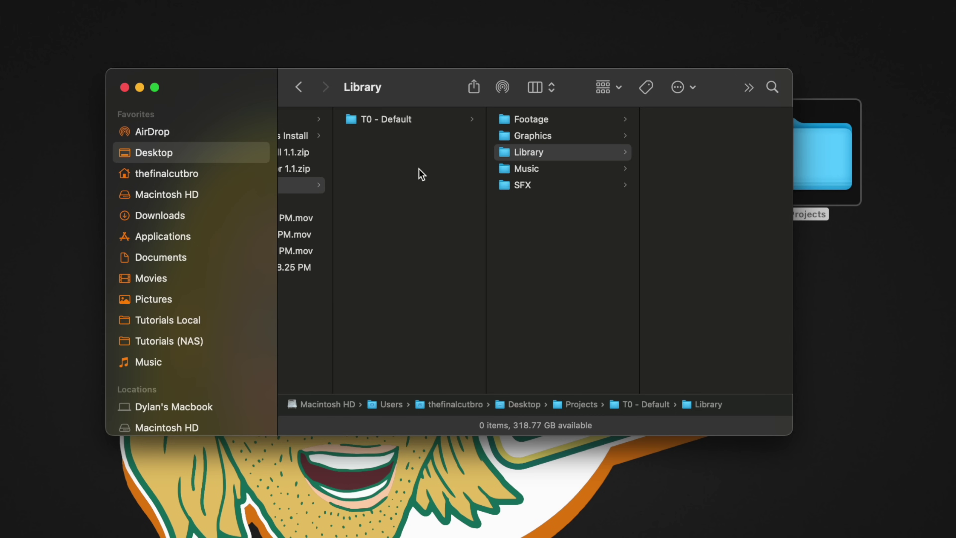
# Duplicate the T0 - Default folder within Projects and rename the copy "T1 - How To Subscribe"
pyautogui.click(421, 174)
pyautogui.click(465, 127)
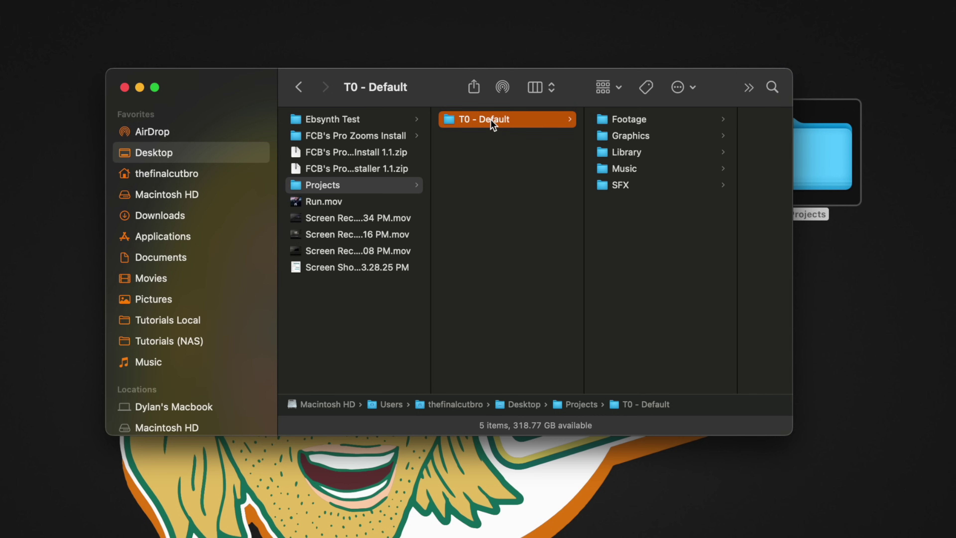
pyautogui.moveTo(490, 124); pyautogui.dragTo(496, 154)
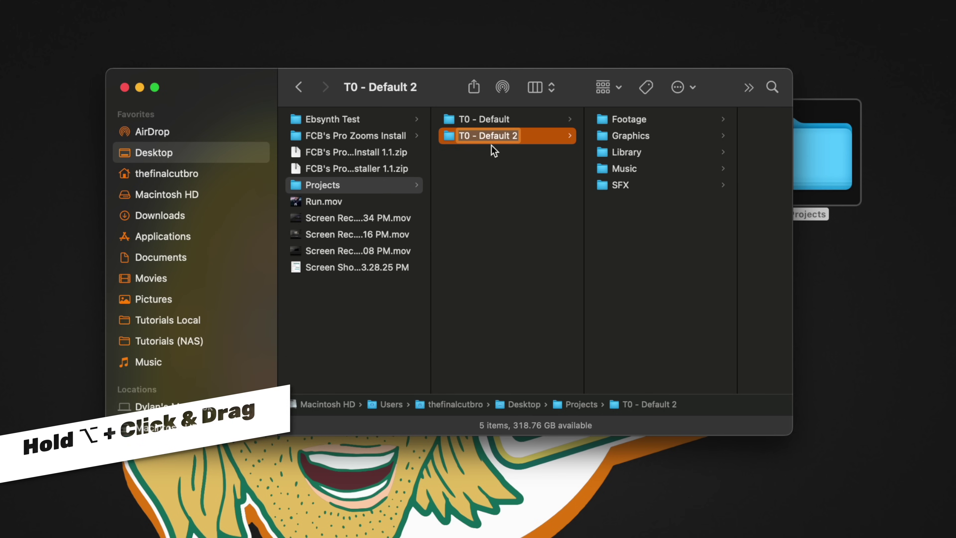
pyautogui.write('- How To Subscribe')
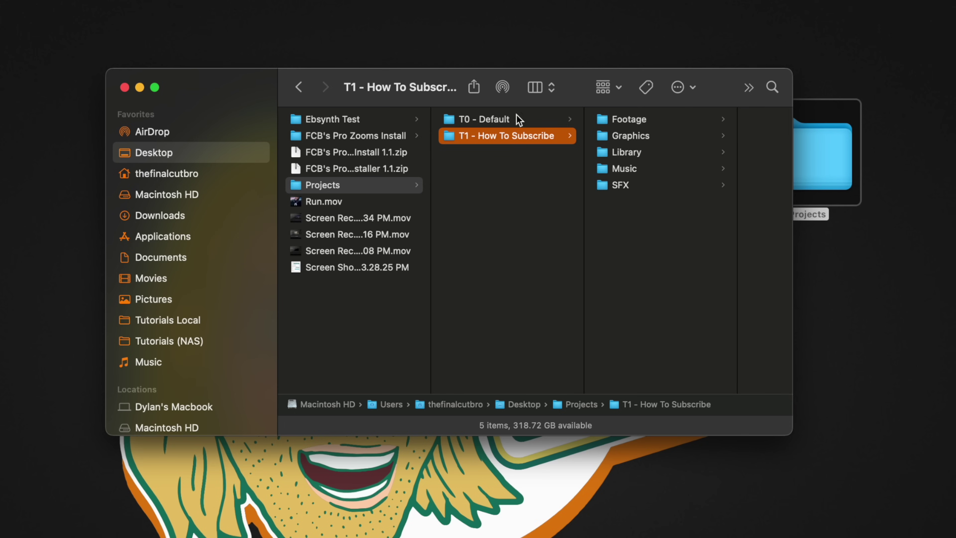
# Copy 20221110_A7s34707.MP4 from the Untitled card's CLIP folder into the Footage folder of T1 - How To Subscribe
pyautogui.click(599, 121)
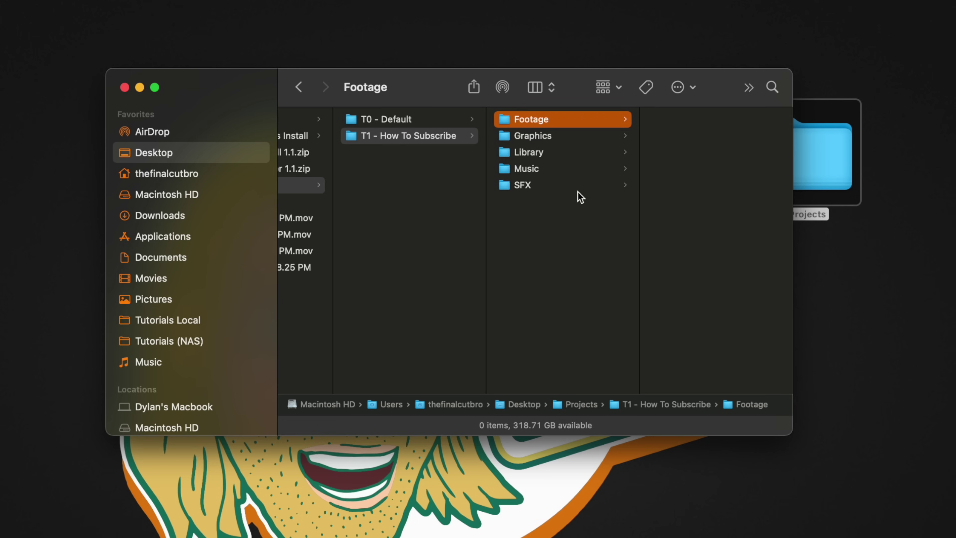
pyautogui.scroll(-1, 232, 323)
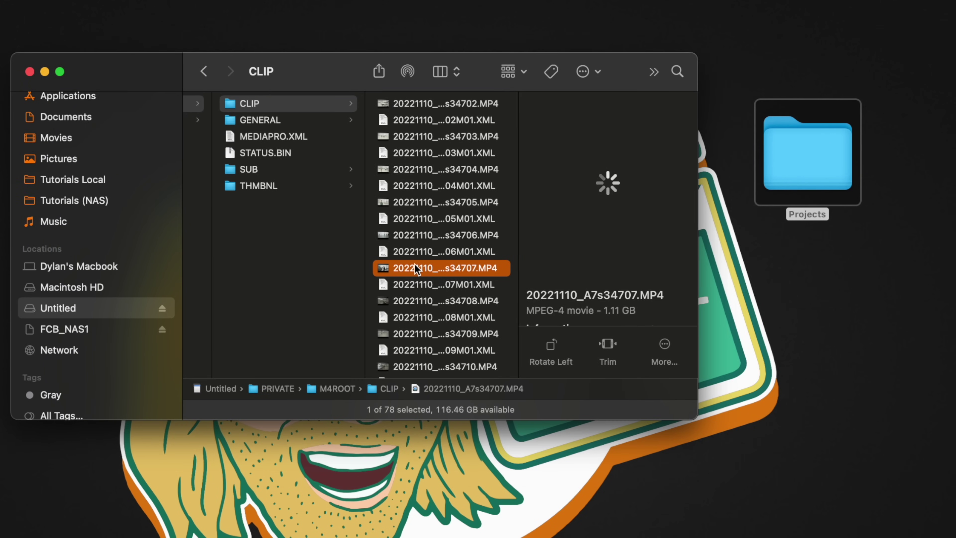
pyautogui.doubleClick(801, 142)
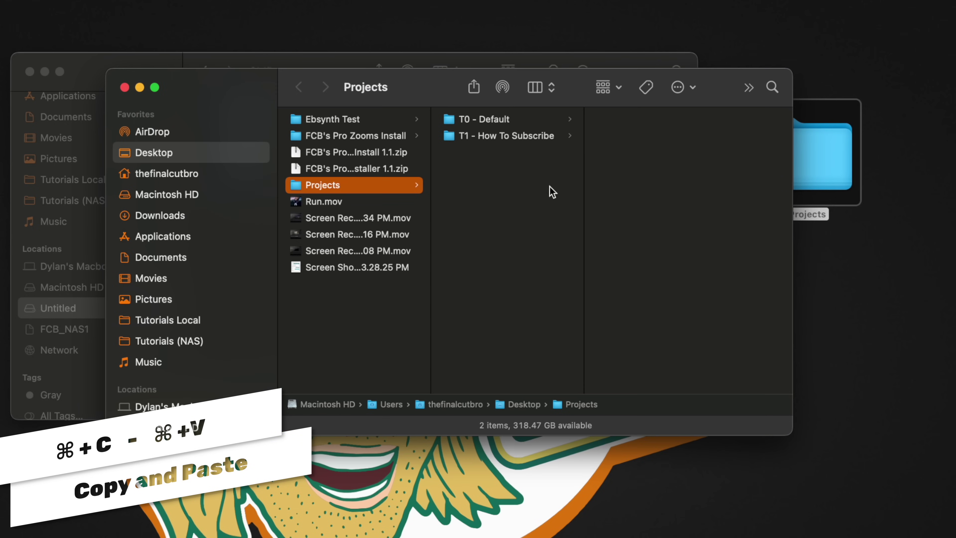
pyautogui.click(645, 118)
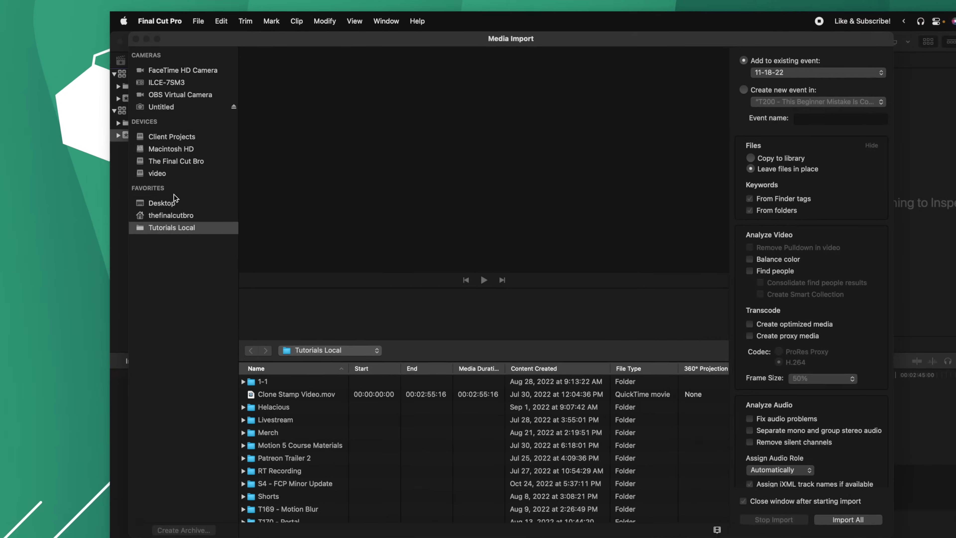
# In Final Cut Pro's media import, browse from Desktop through Projects into T1 - How To Subscribe and select its Footage folder
pyautogui.click(201, 235)
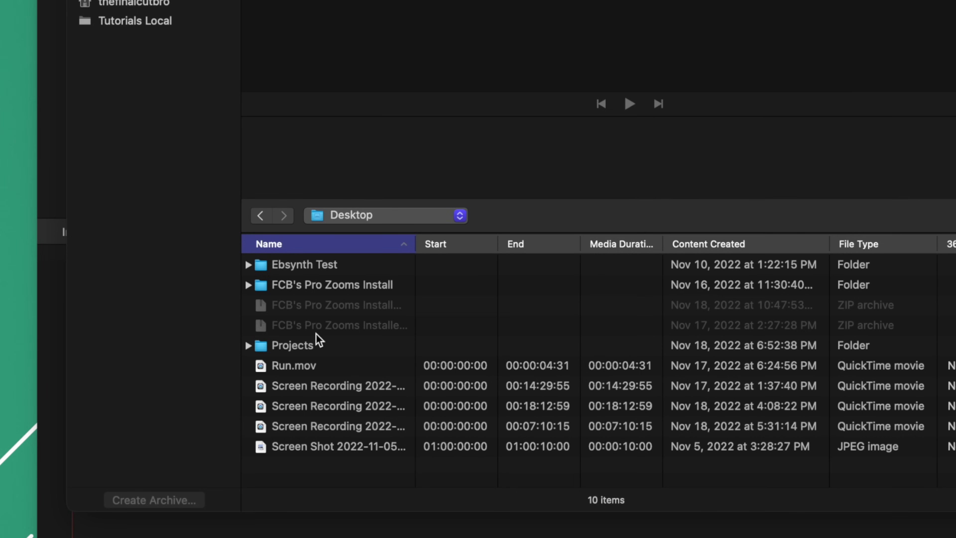
pyautogui.doubleClick(314, 338)
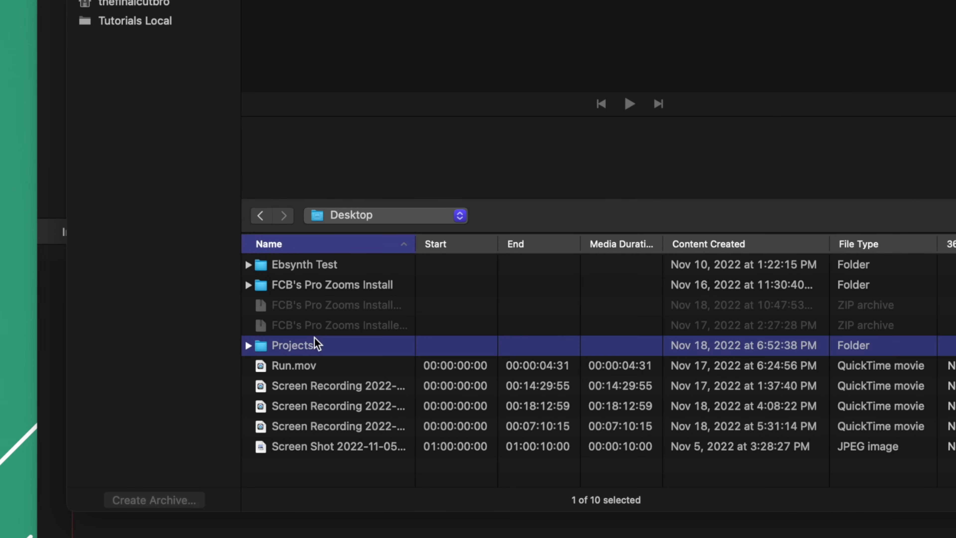
pyautogui.click(320, 287)
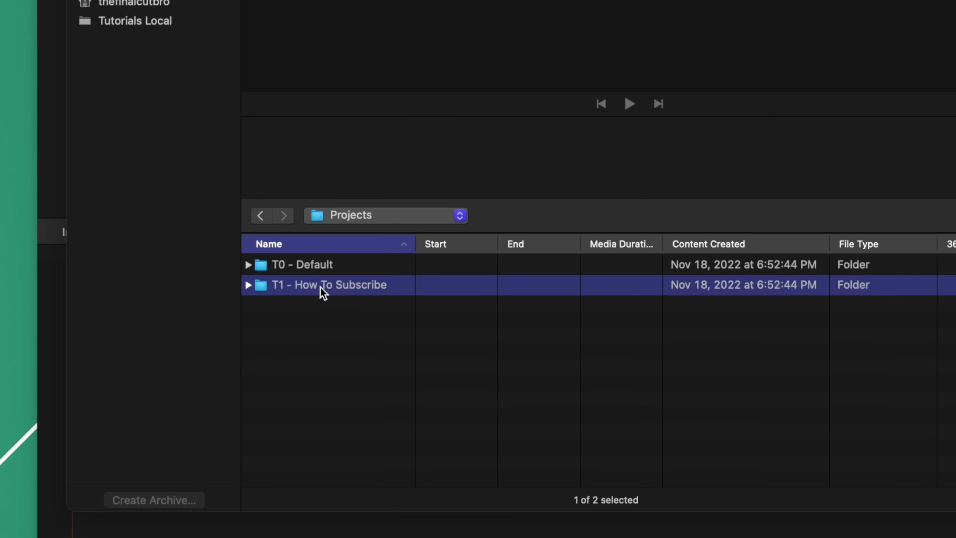
pyautogui.doubleClick(323, 286)
pyautogui.click(327, 266)
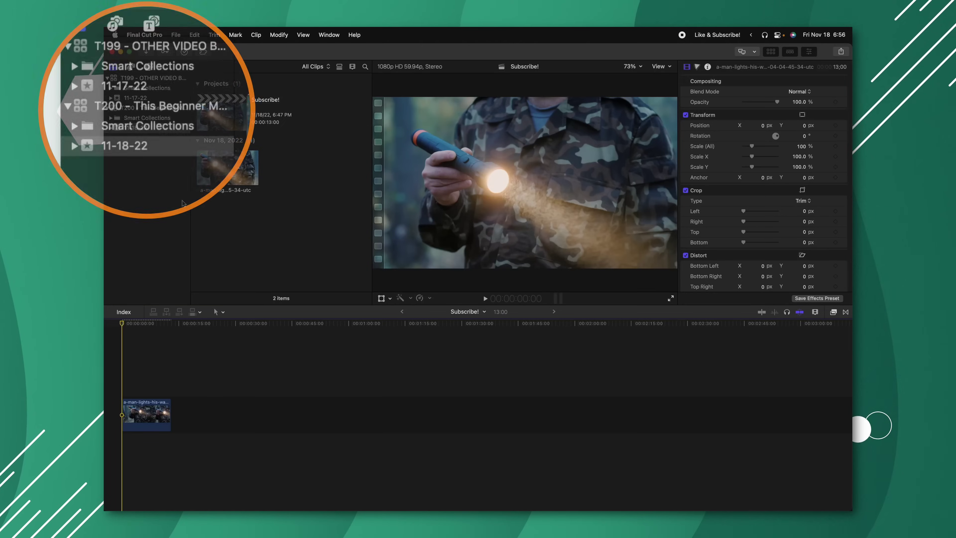
# Select the T200 library and open its options for consolidating library media
pyautogui.click(173, 113)
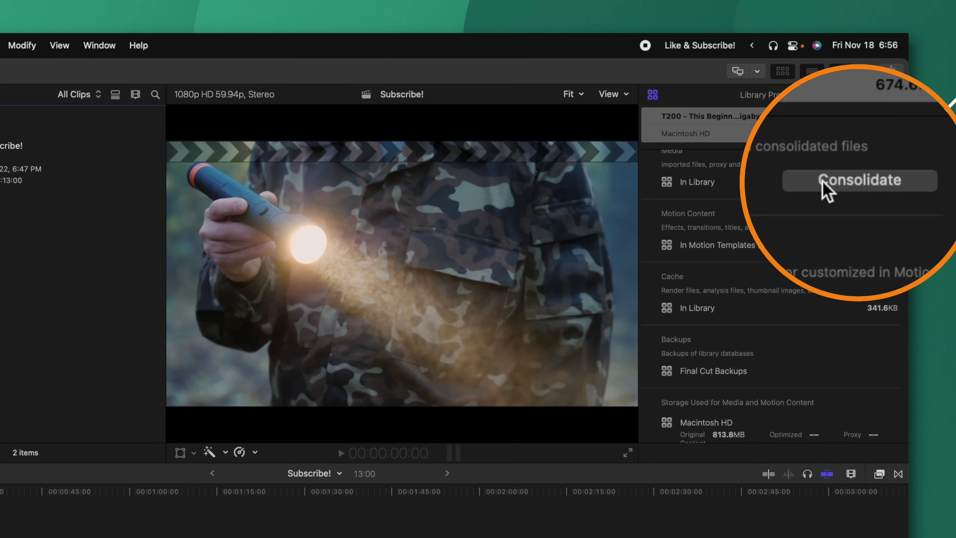
pyautogui.click(839, 182)
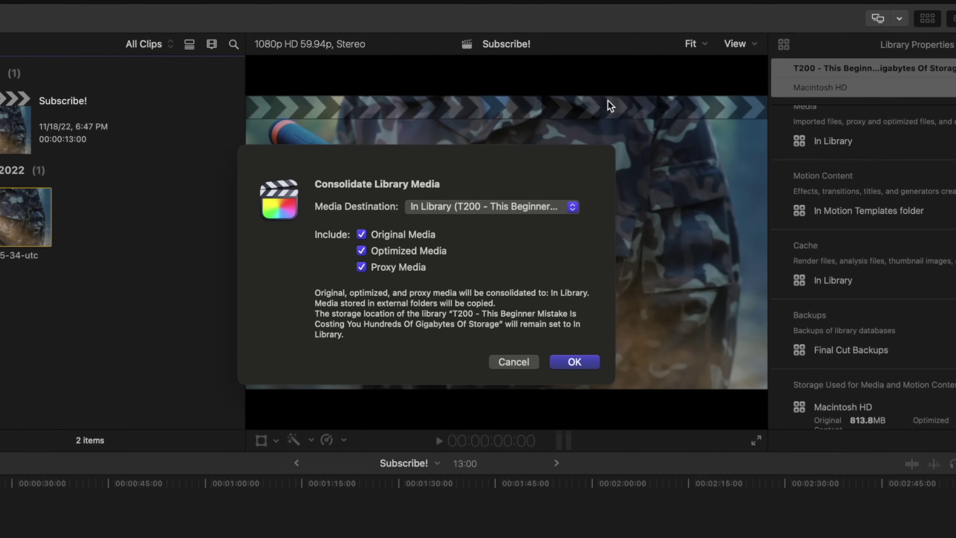
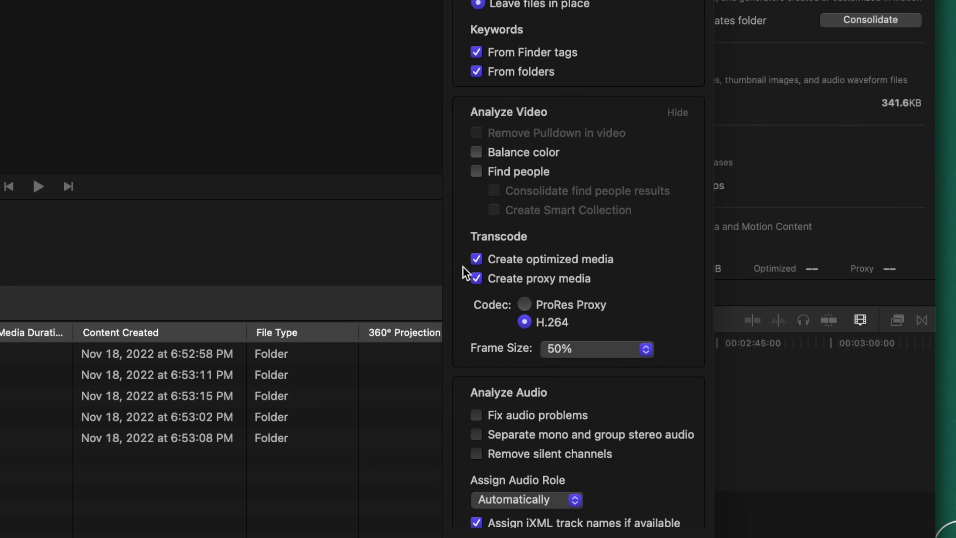
# Toggle the Create optimized media transcode option in the media import settings
pyautogui.click(476, 259)
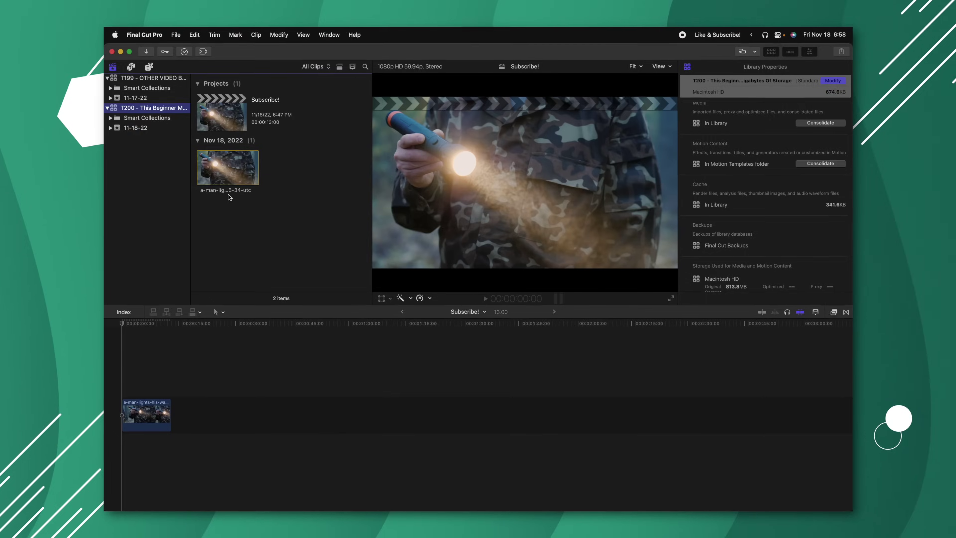
# Open the transcode options for the flashlight clip in the browser and choose a 50% frame size for H.264 proxy media
pyautogui.rightClick(220, 163)
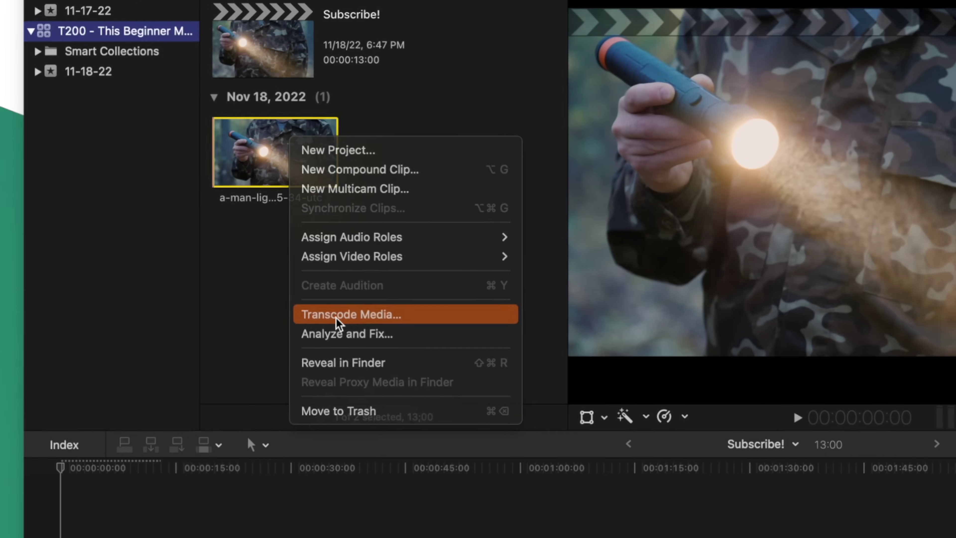
pyautogui.click(335, 292)
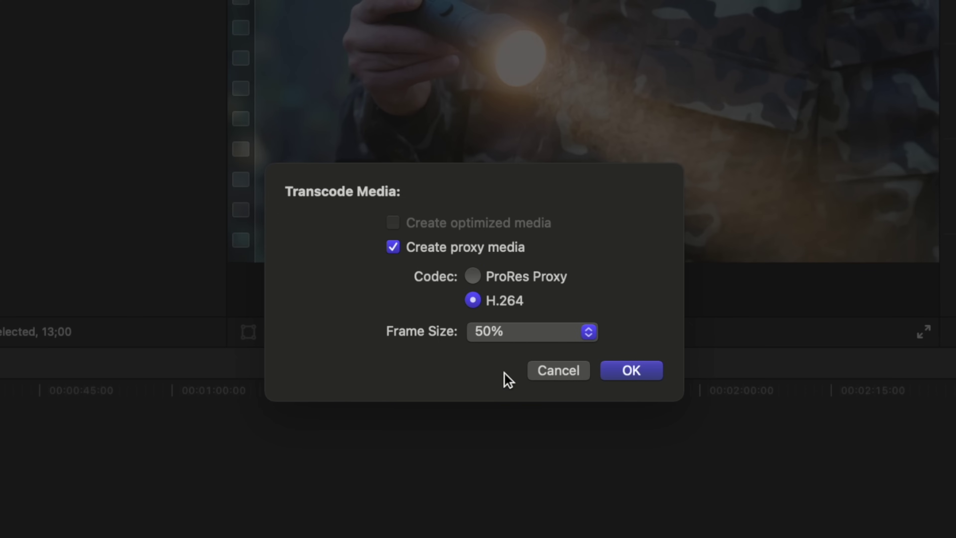
pyautogui.click(509, 330)
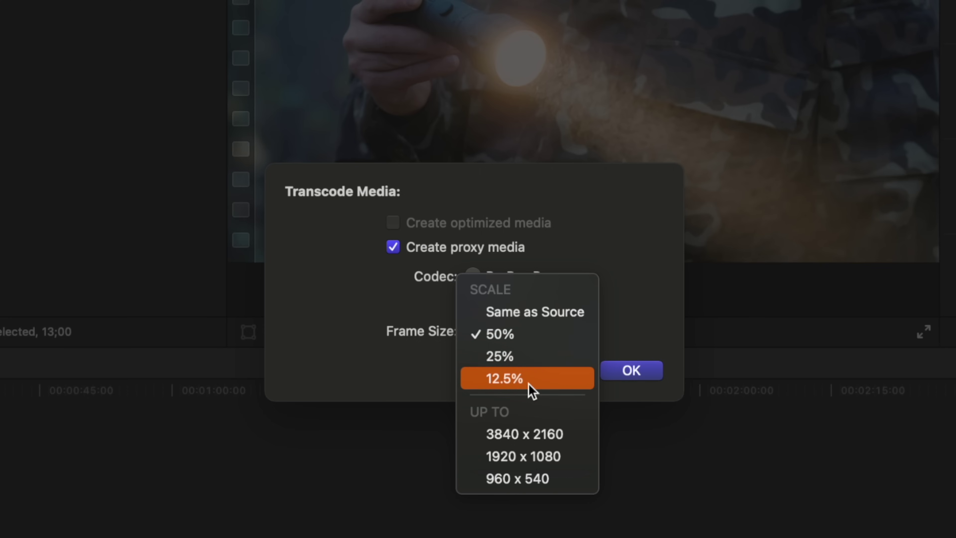
pyautogui.click(519, 335)
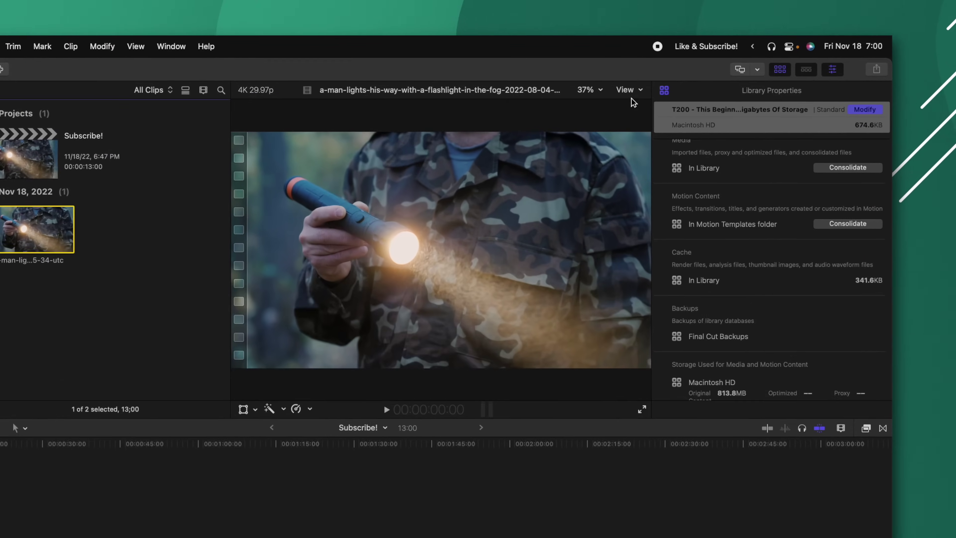
# Set the viewer's media playback to Proxy Preferred
pyautogui.click(629, 90)
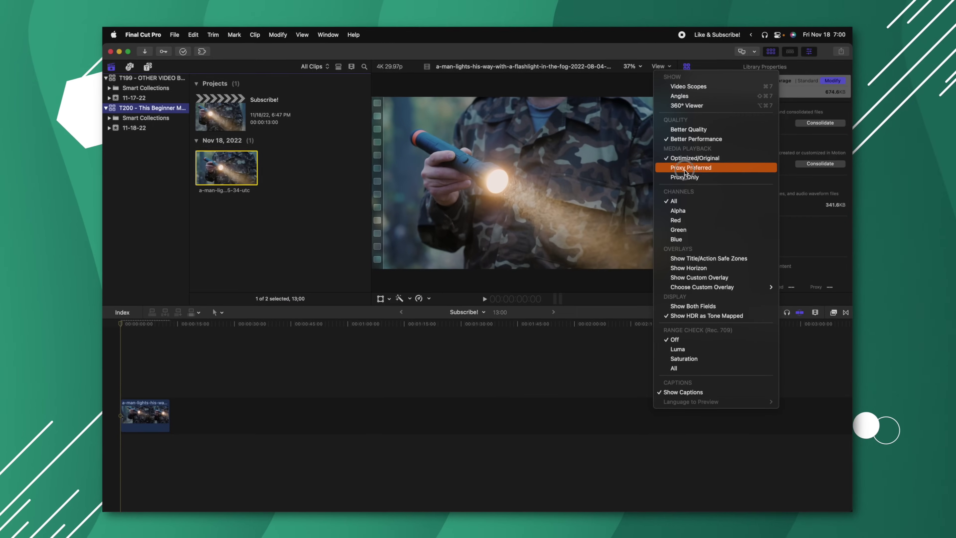
pyautogui.click(510, 252)
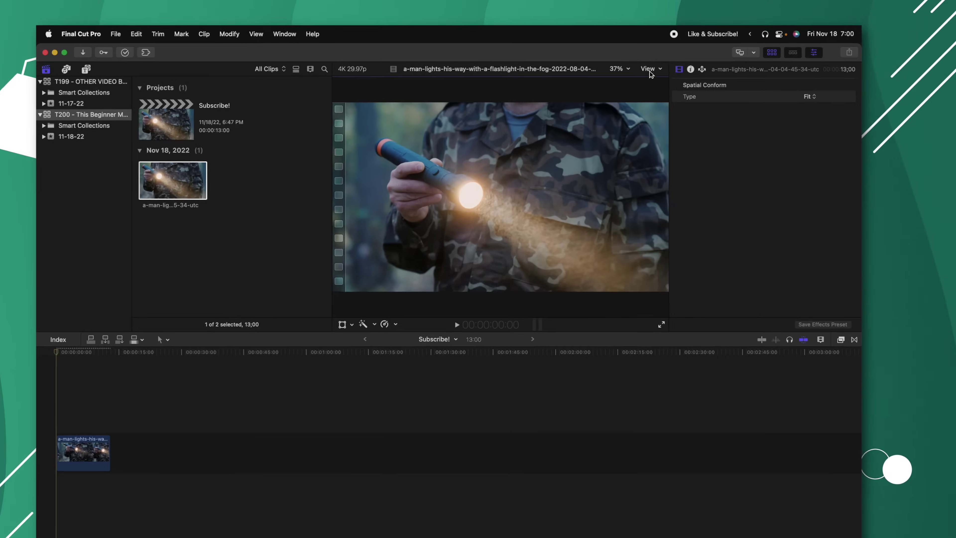
pyautogui.click(649, 71)
pyautogui.click(669, 169)
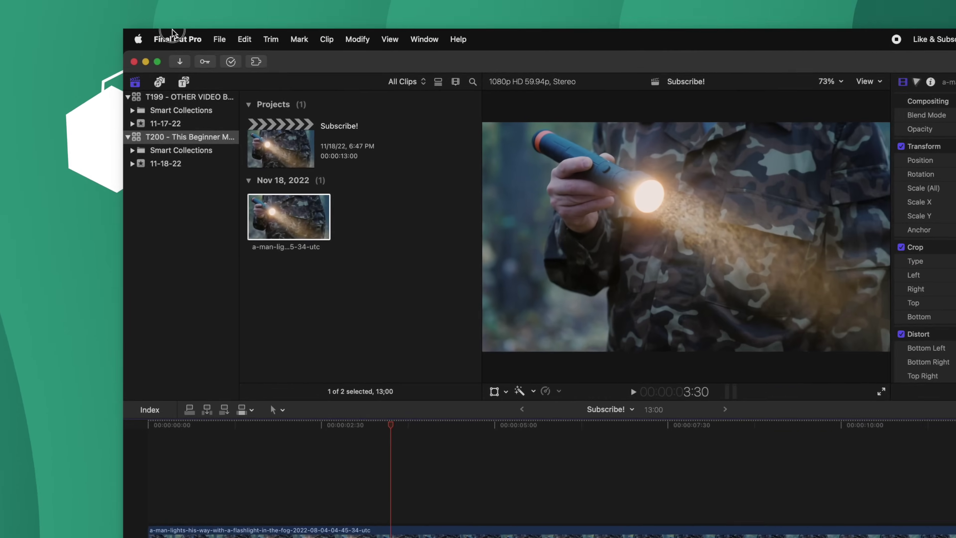
# Open the application preferences at the playback and rendering settings
pyautogui.click(181, 38)
pyautogui.click(213, 99)
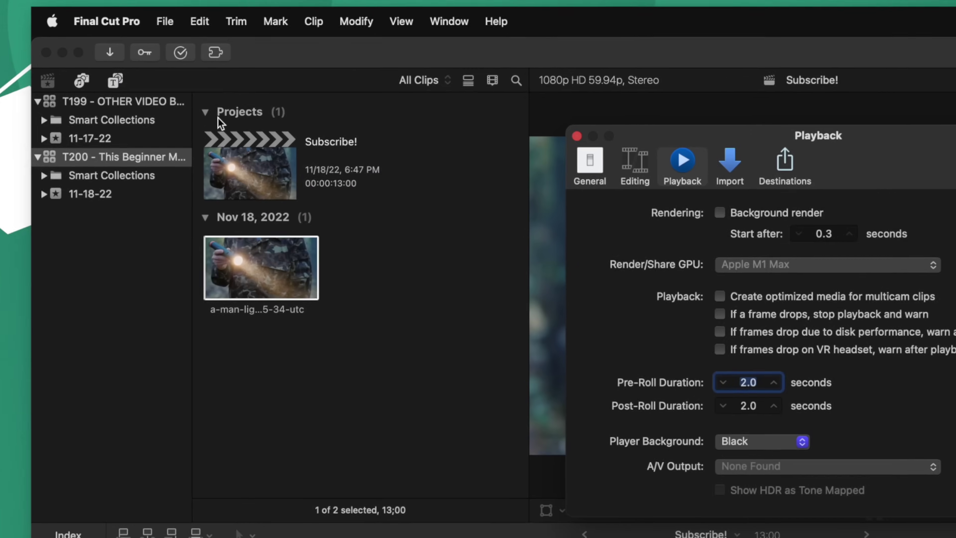